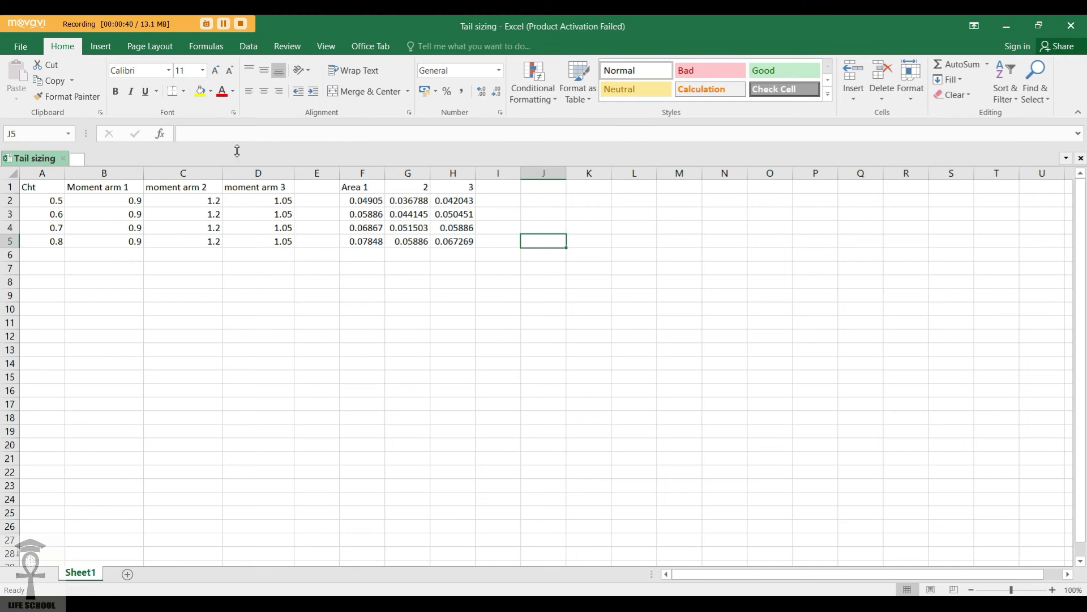
Inspect the Area 1 formula in cell F2 of the tail sizing sheet, and switch to xflr5.
left_click(362, 202)
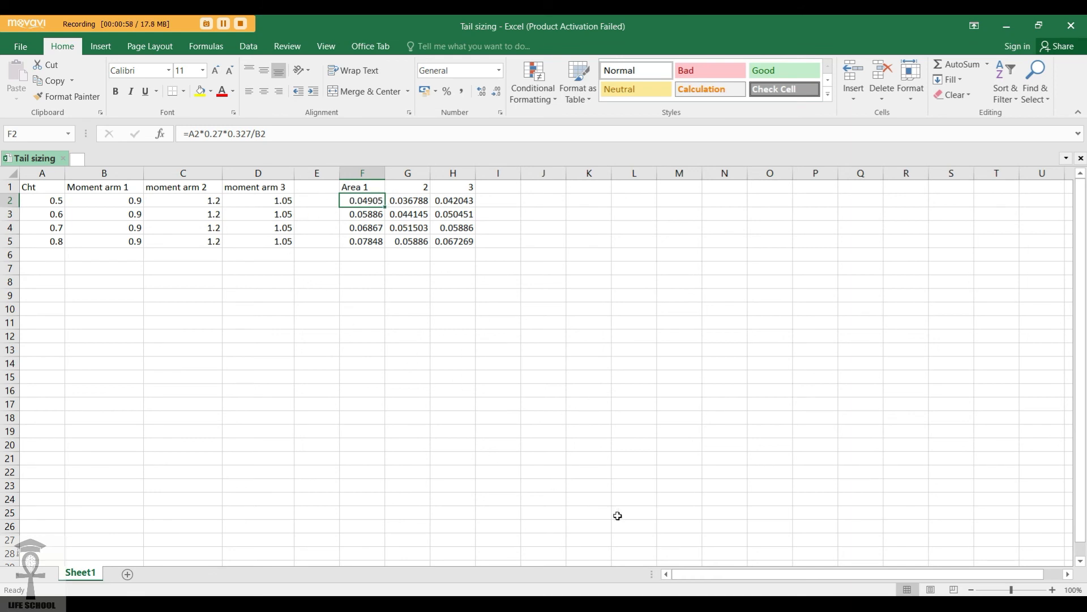
key("alt+Tab")
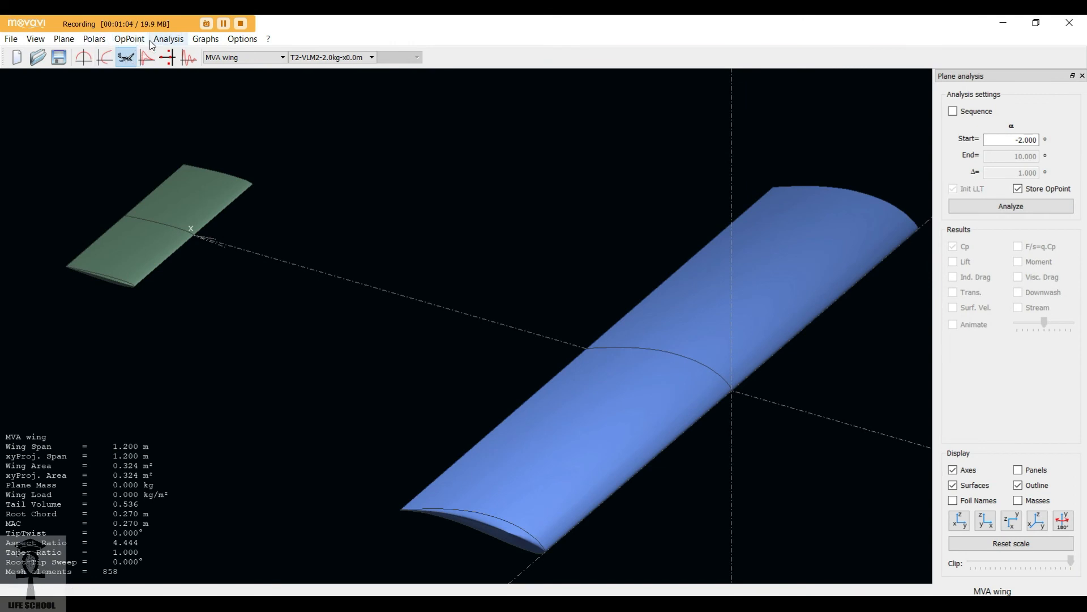
Open the current plane, MVA wing, in the plane editor and bring up its elevator definition.
left_click(63, 39)
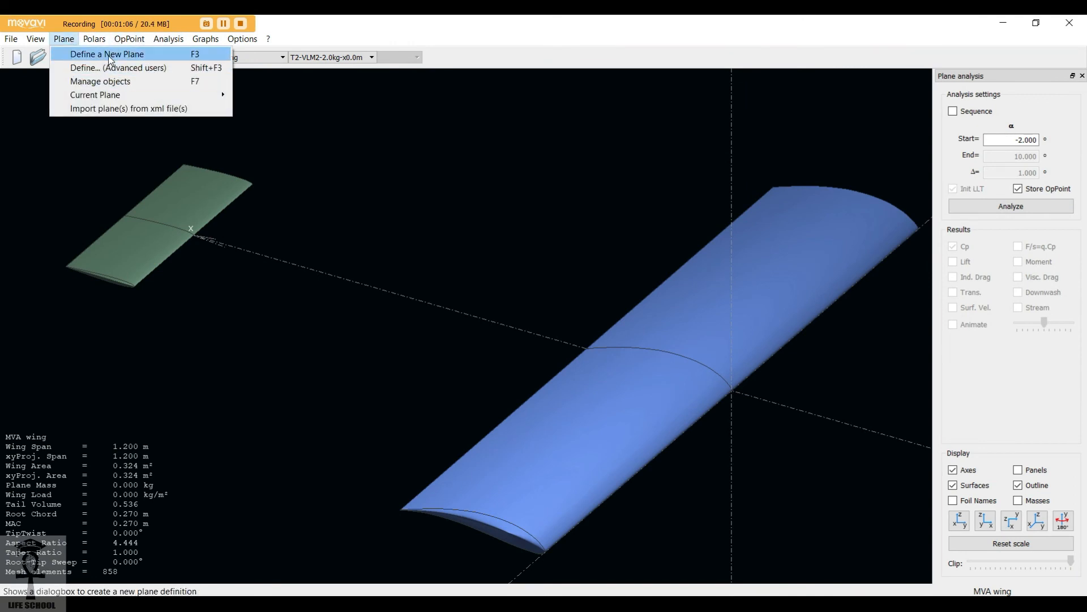
mouse_move(96, 94)
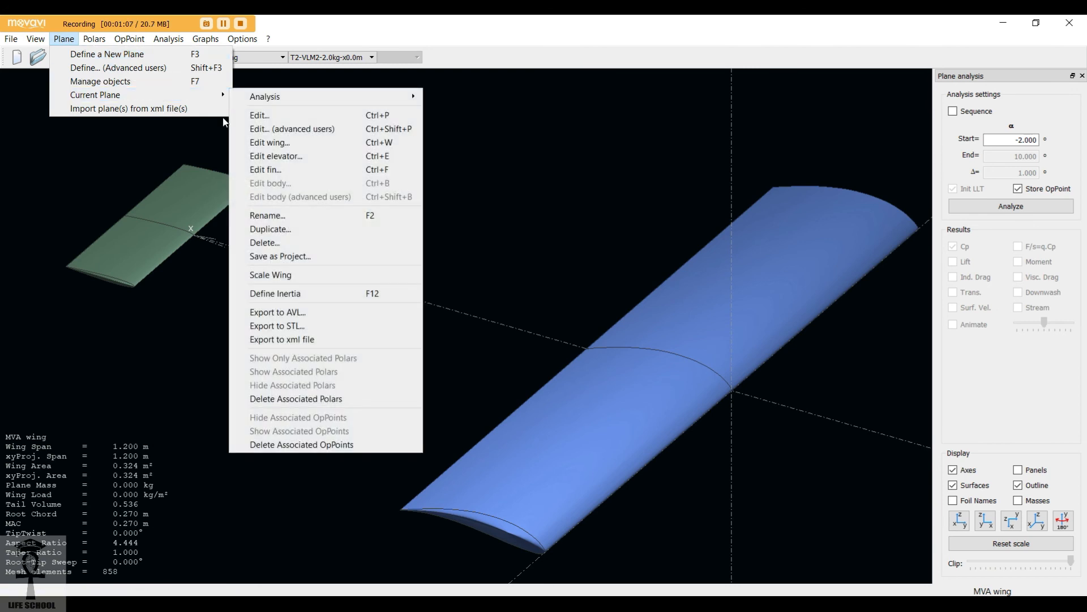
left_click(286, 118)
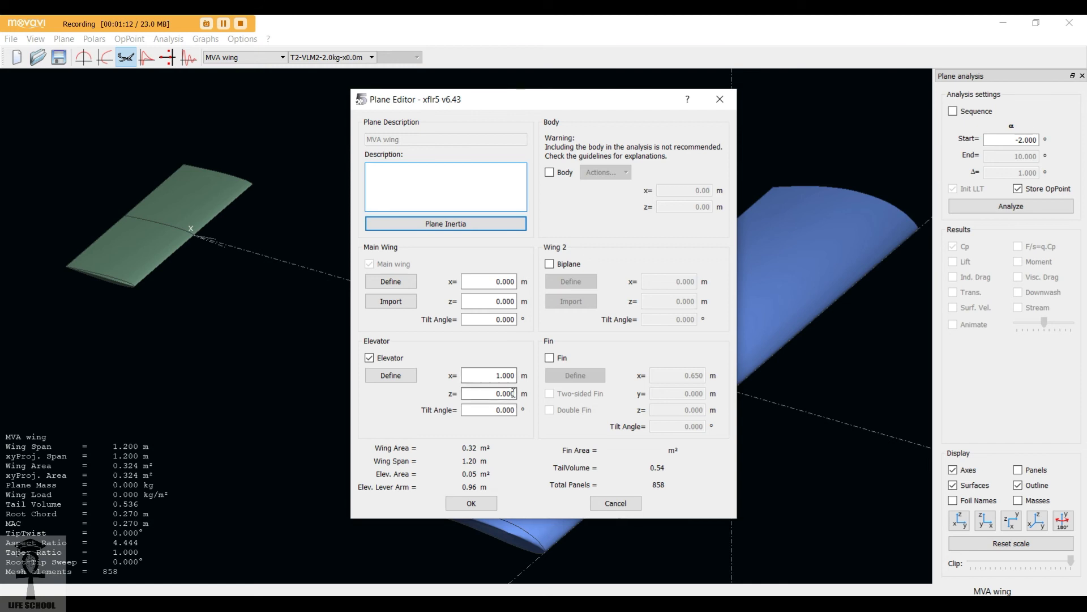
left_click_drag(523, 98, 465, 42)
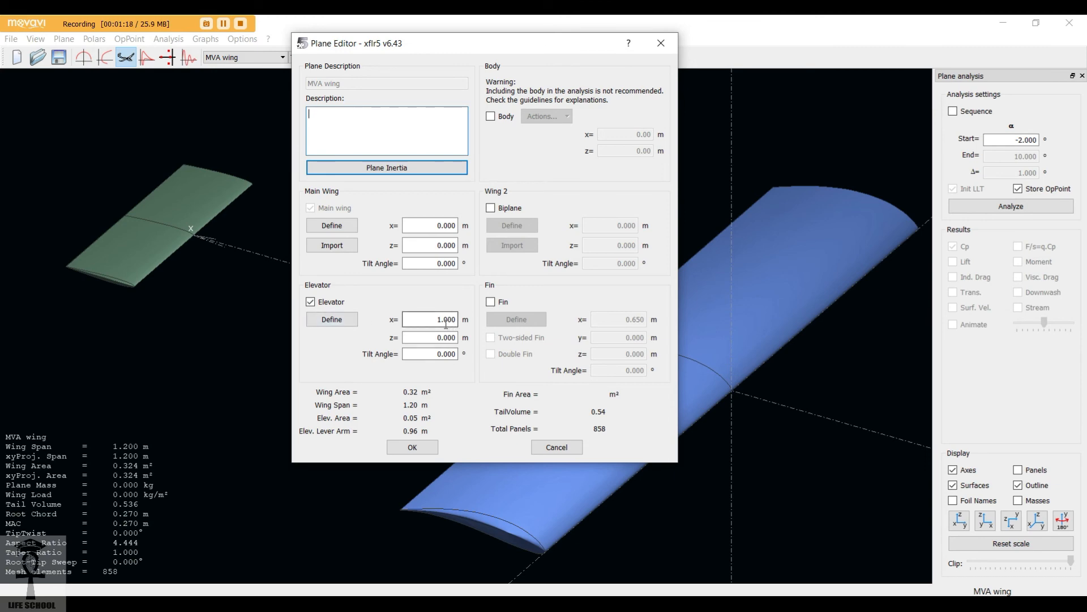
left_click(338, 320)
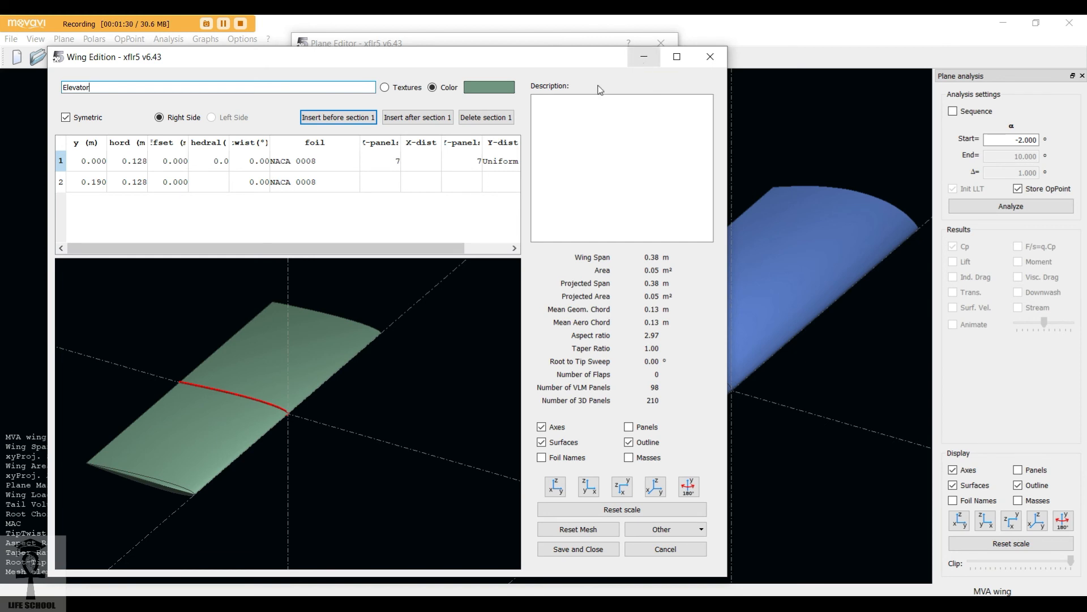
Examine the foil assigned to each of the elevator's two sections.
left_click(311, 187)
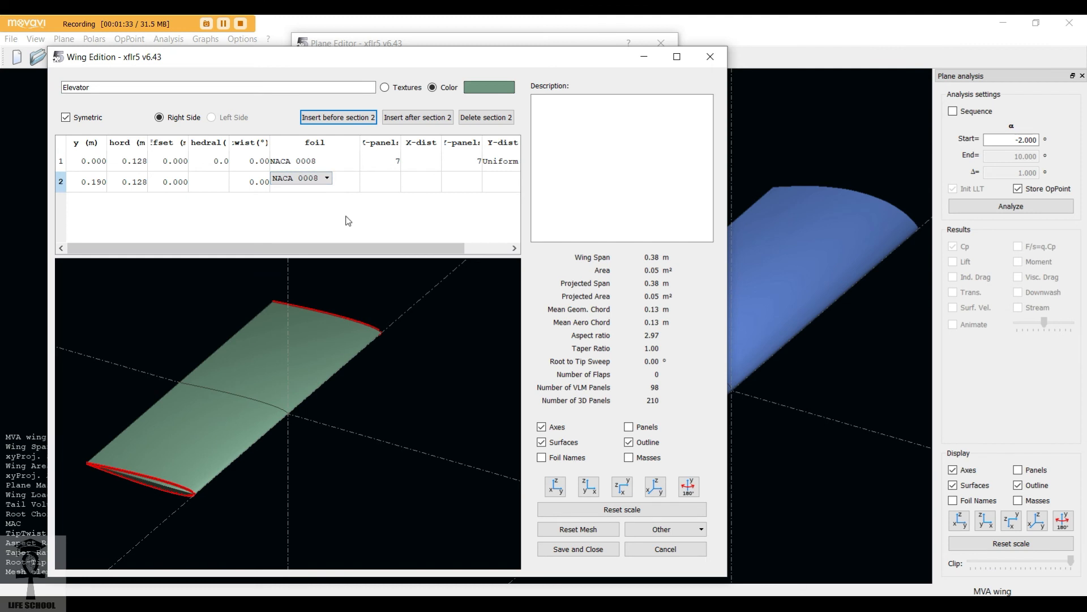
left_click(307, 165)
left_click(316, 190)
left_click(313, 162)
left_click(317, 184)
left_click(323, 164)
left_click(321, 187)
Close the elevator definition and the plane editor without changing anything.
left_click(649, 54)
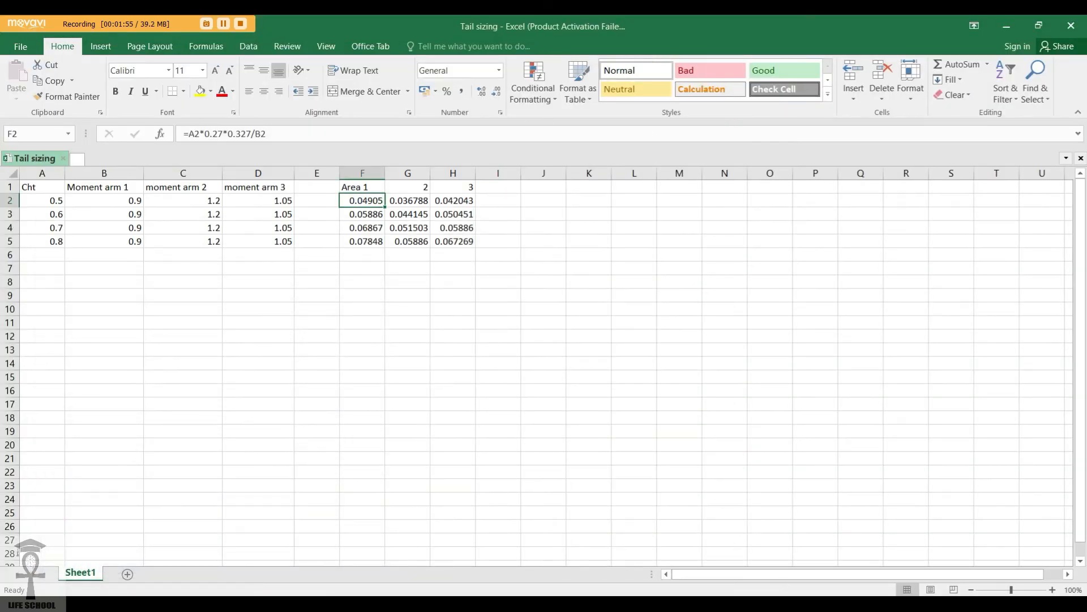
key("alt+Tab")
left_click(648, 56)
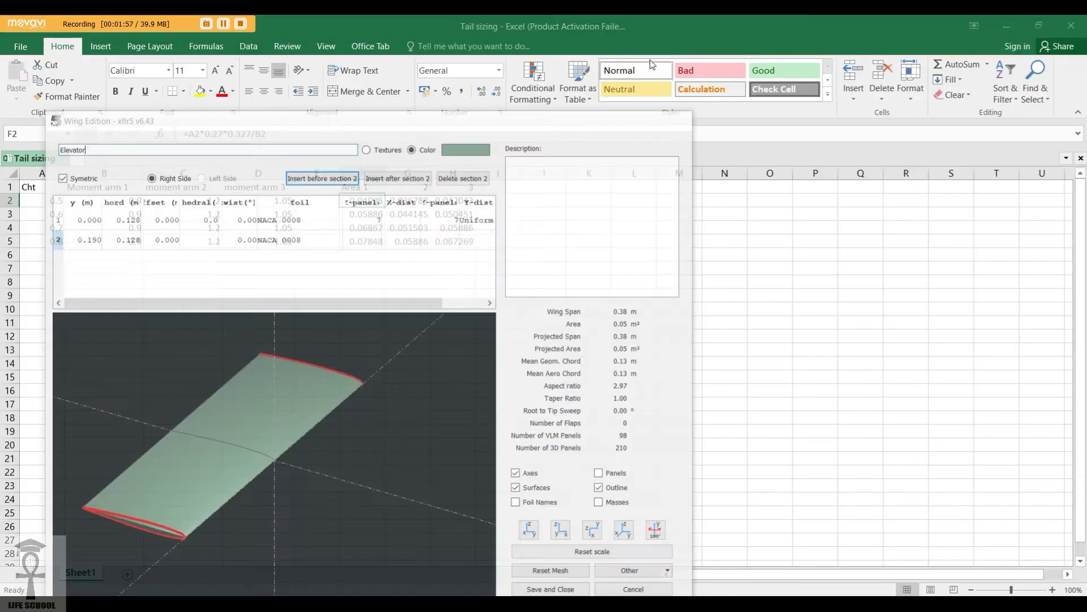
key("alt+Tab")
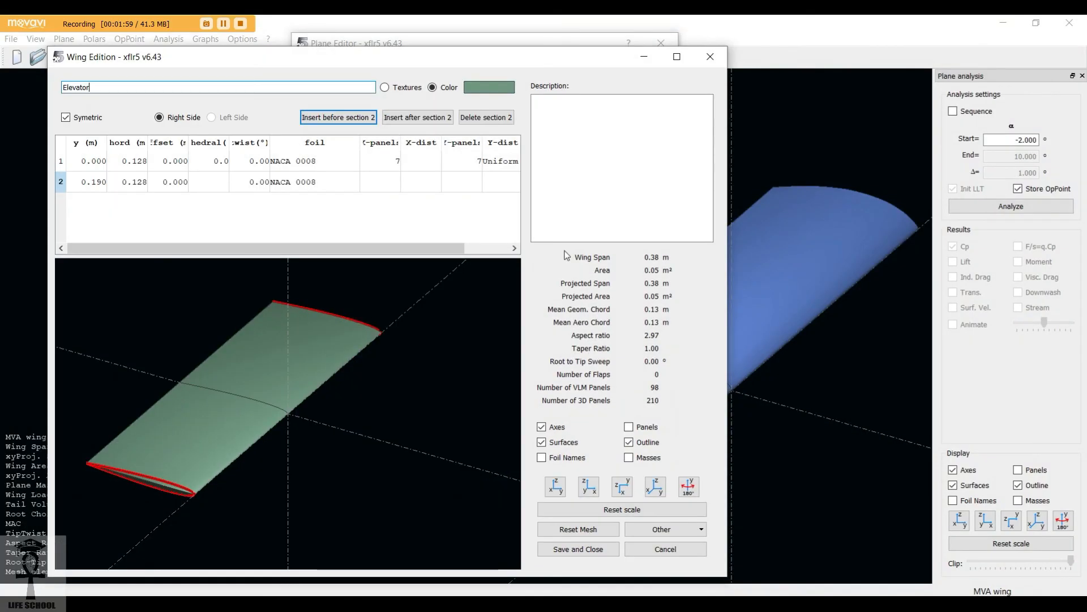
left_click(710, 56)
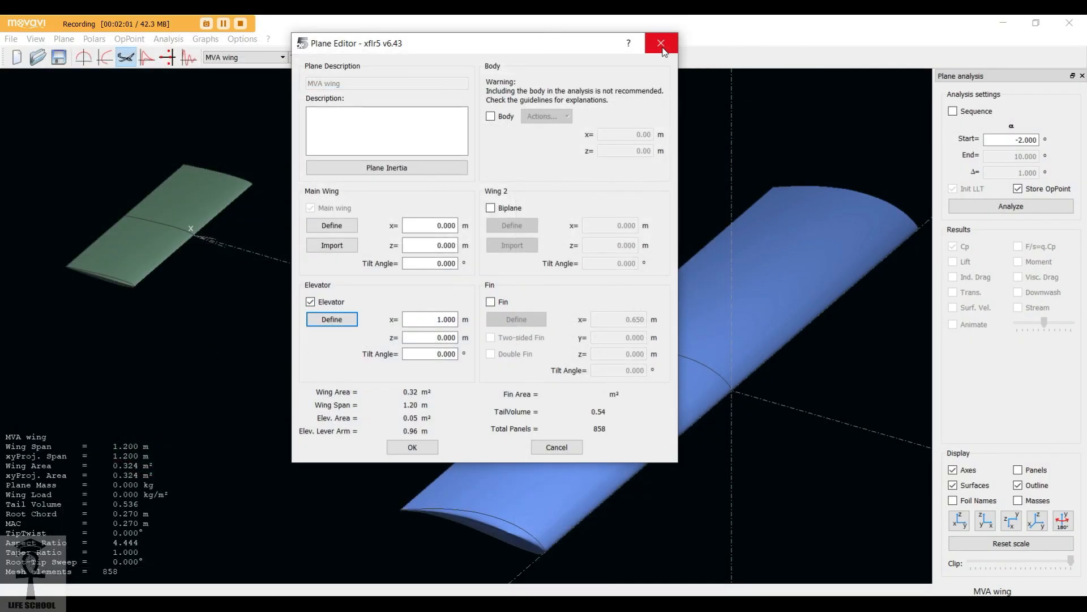
left_click(663, 47)
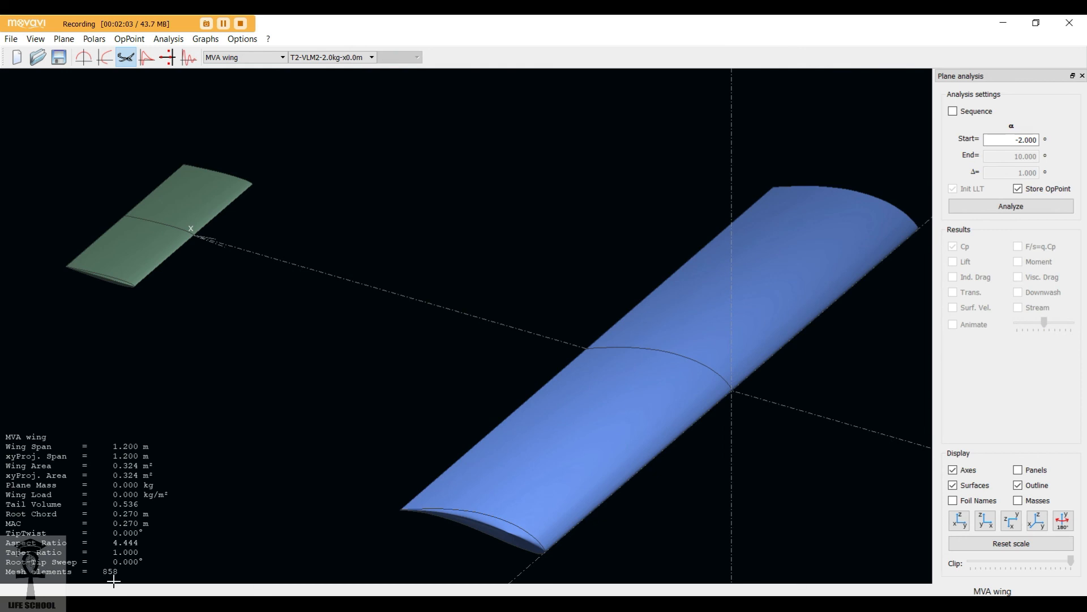
Define a Type 2 fixed-lift analysis with 2.000 kg plane mass and X_CoG 0.067 m, reusing the polar name T2-VLM2-2.0kg-x0.1m.
left_click(168, 39)
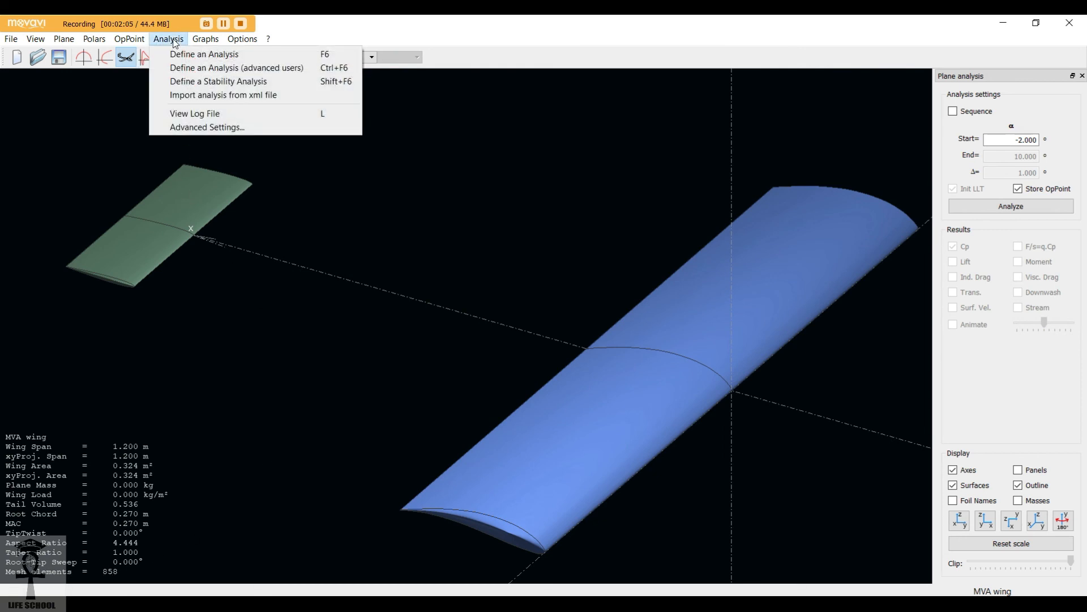
left_click(210, 54)
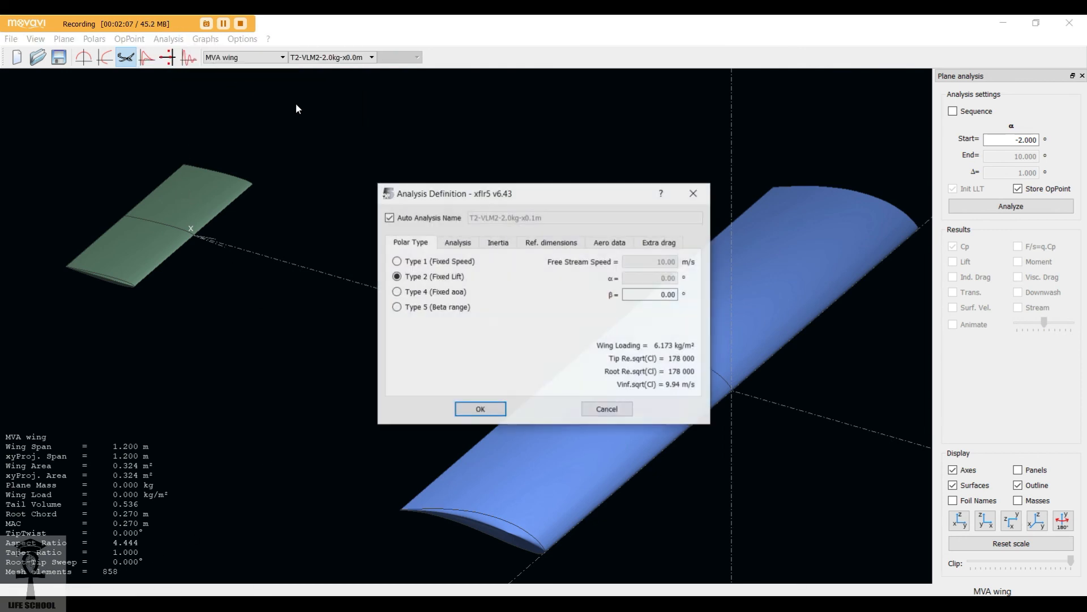
left_click(497, 243)
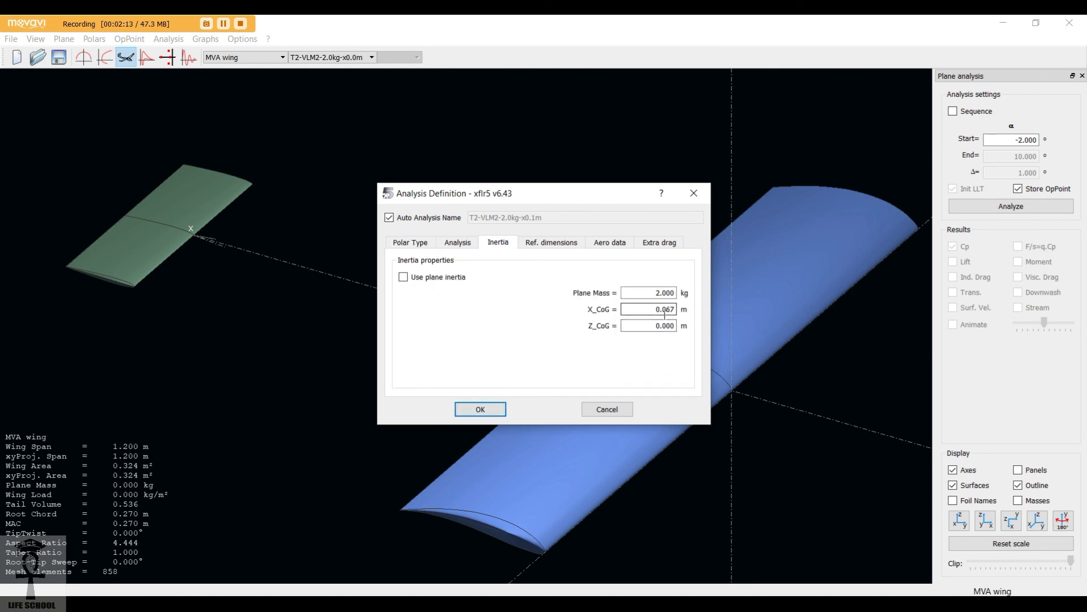
left_click(479, 413)
left_click(505, 378)
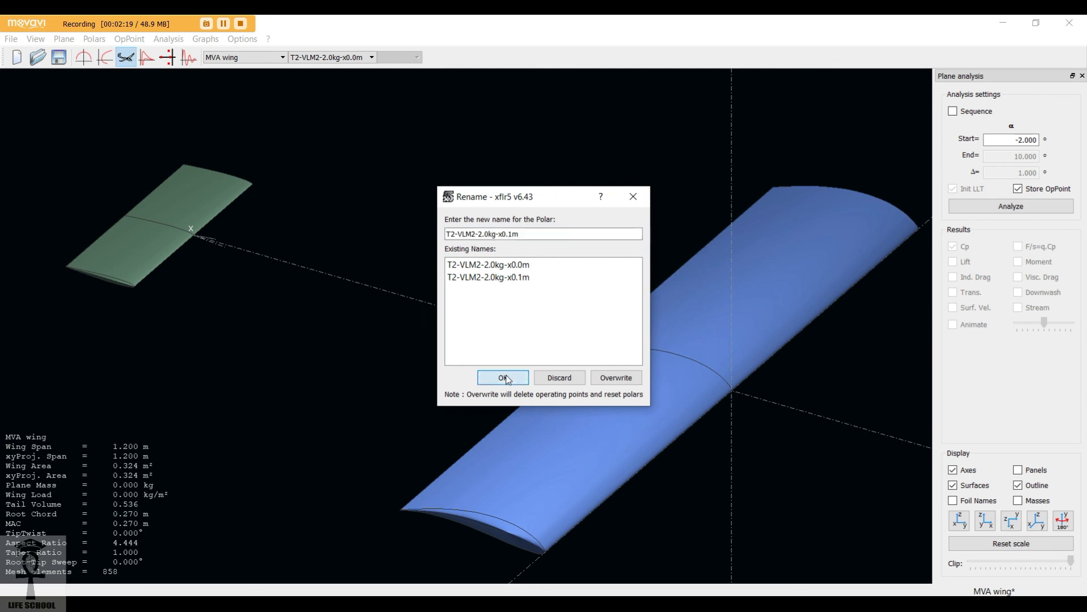
left_click(522, 323)
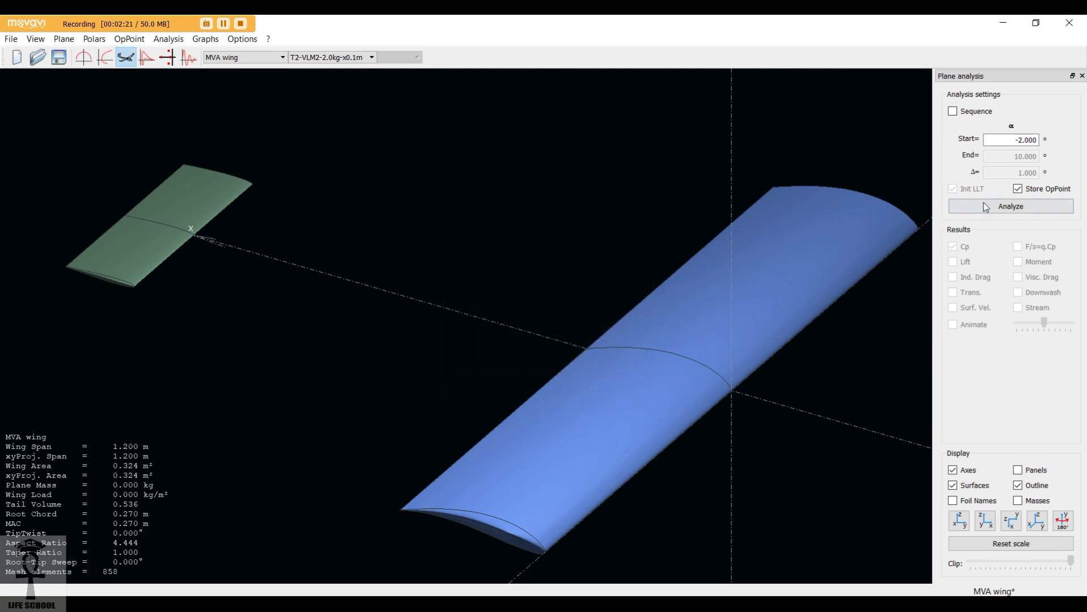
Run the plane analysis as an alpha sequence from -2° to 10° in 1° increments.
left_click(977, 111)
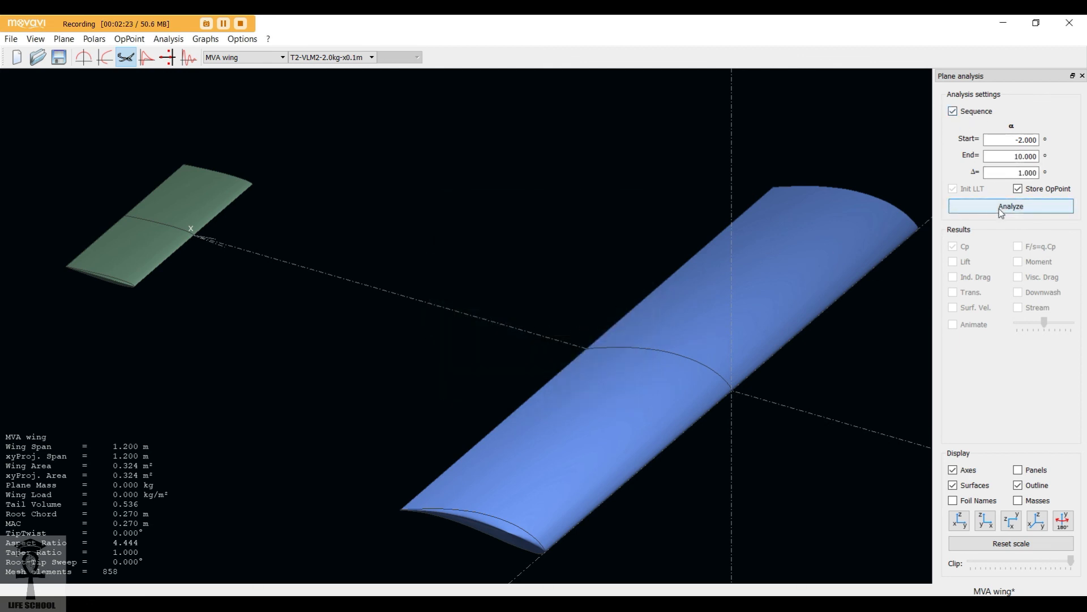
left_click(1001, 208)
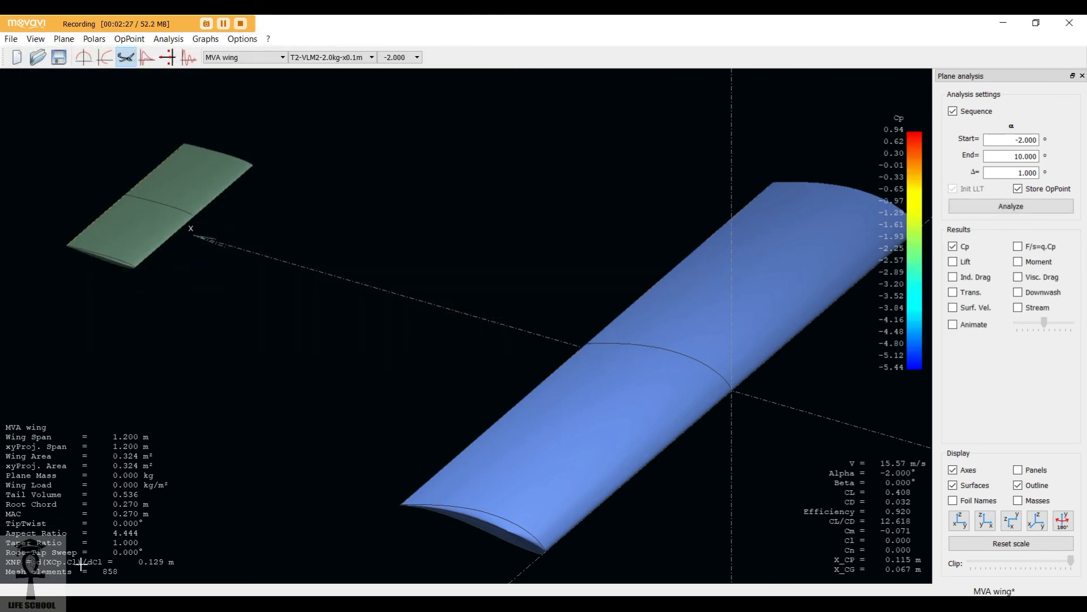
Examine the neutral point XNP and centre of gravity X_CG in the plane's analysis results.
left_click_drag(7, 566, 45, 562)
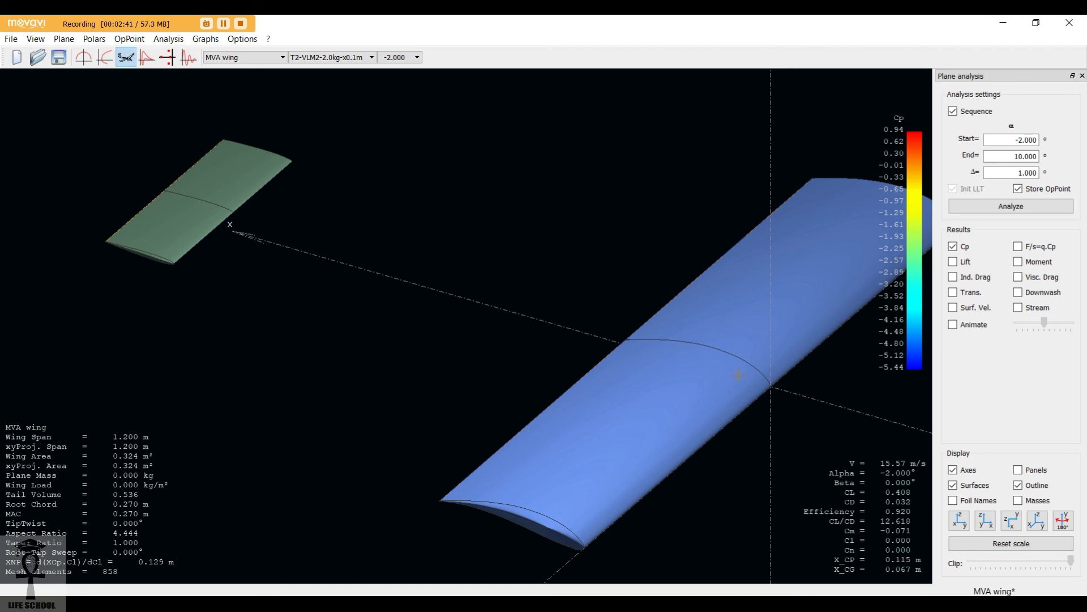
left_click_drag(753, 370, 753, 366)
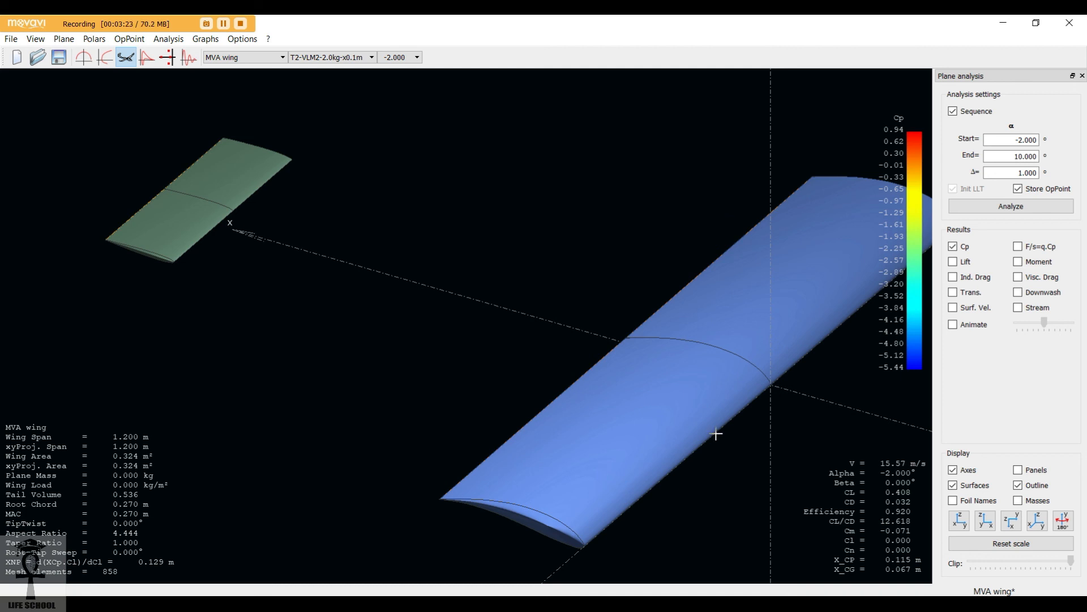
left_click_drag(195, 117, 144, 124)
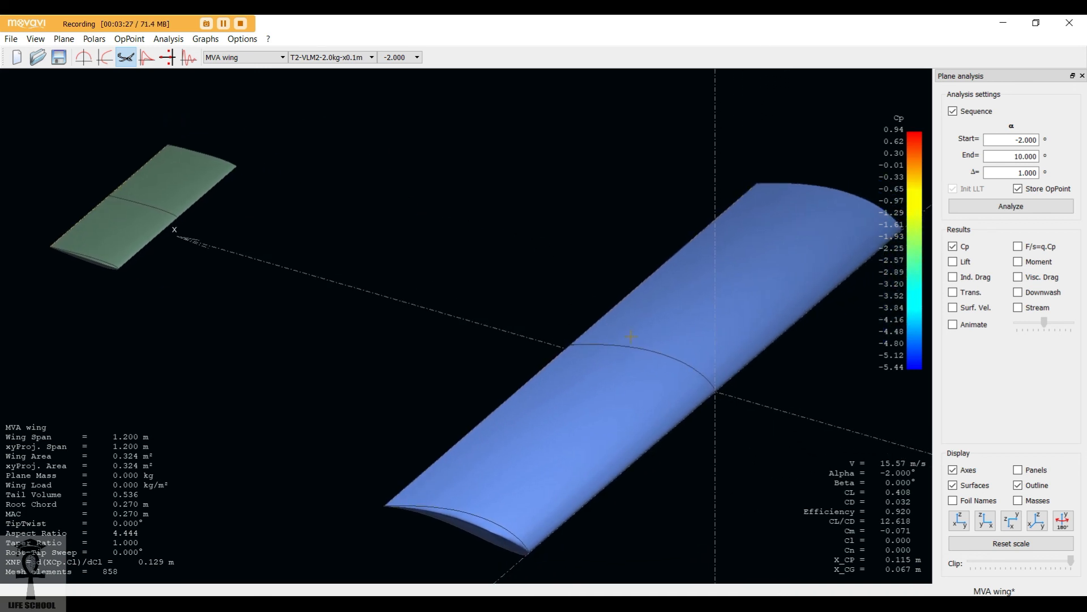
left_click_drag(713, 390, 693, 373)
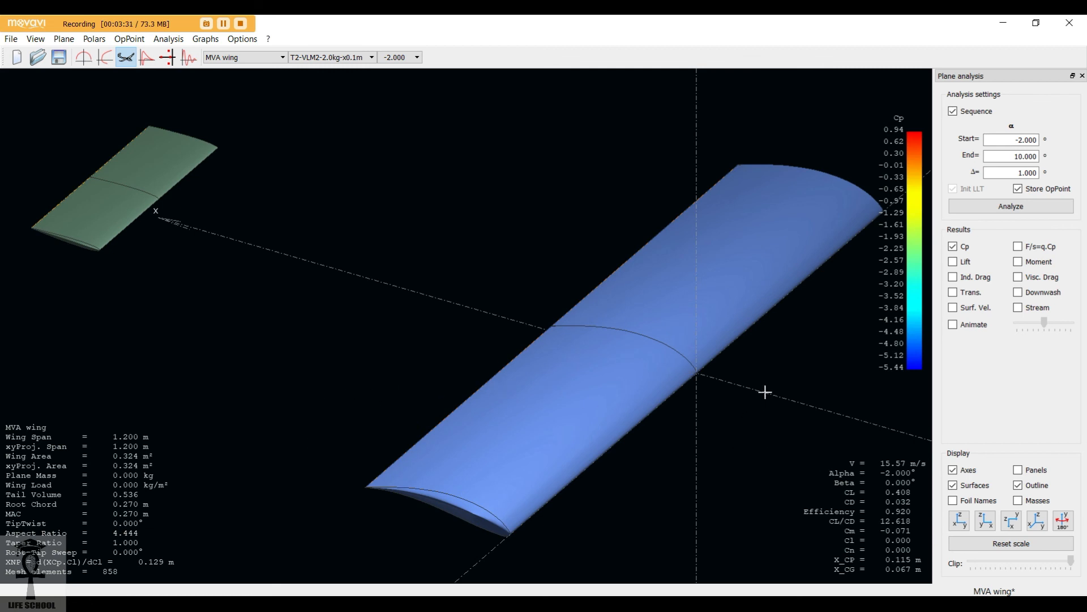
left_click(1003, 23)
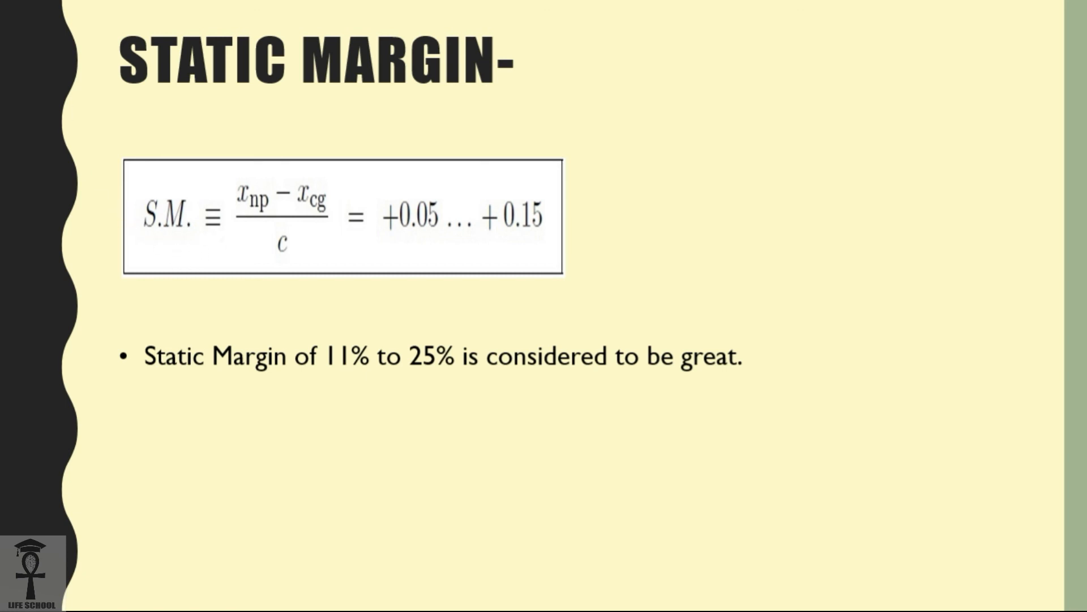
left_click_drag(215, 257, 320, 268)
left_click_drag(334, 202, 331, 261)
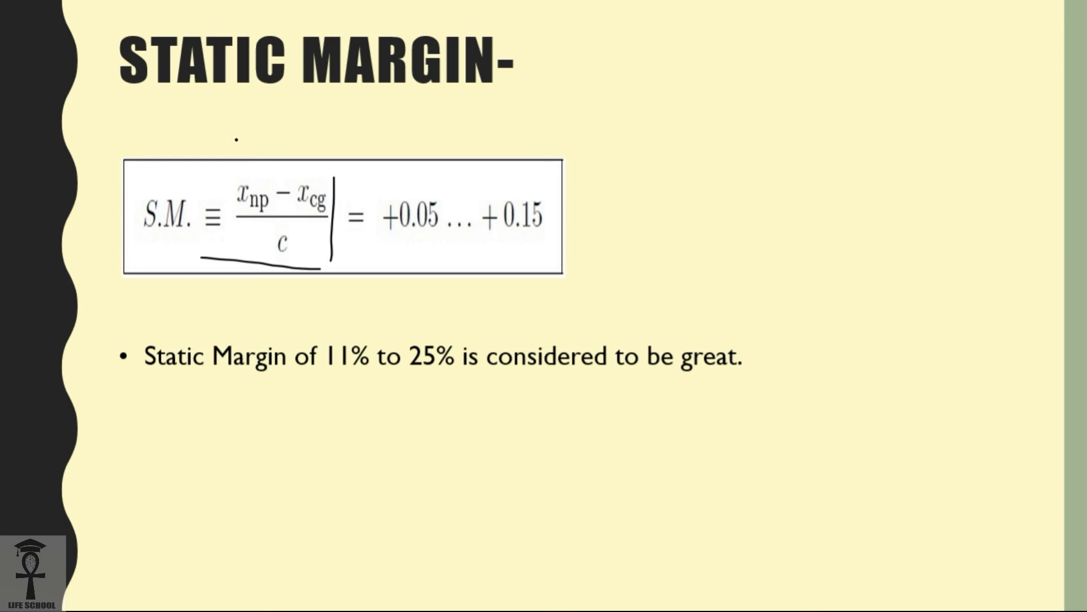
left_click_drag(237, 139, 245, 168)
left_click_drag(250, 176, 253, 160)
left_click_drag(289, 123, 310, 180)
left_click_drag(251, 263, 299, 260)
left_click_drag(106, 129, 143, 118)
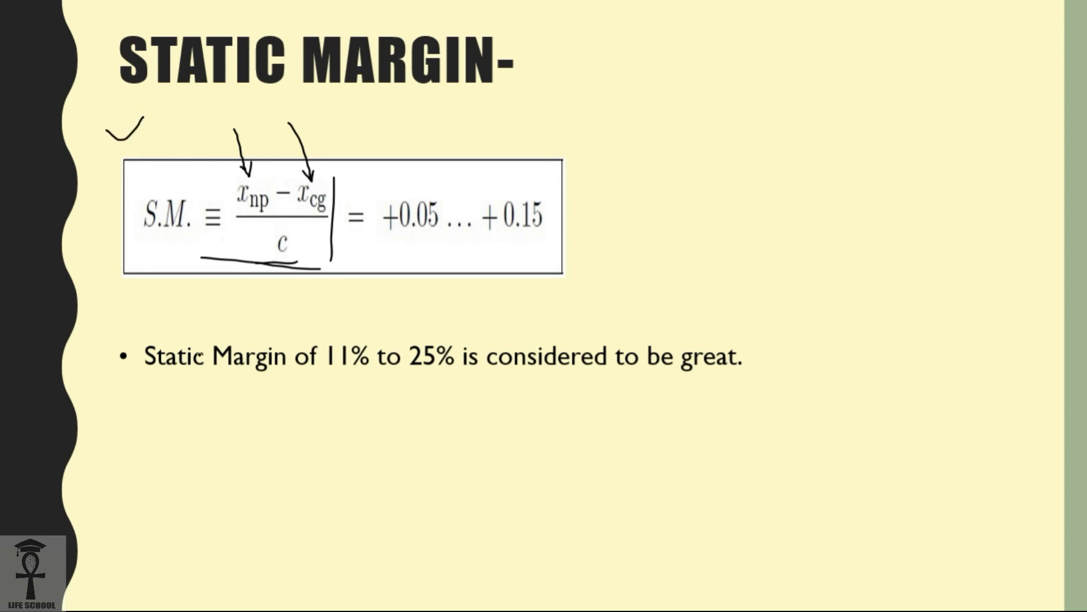